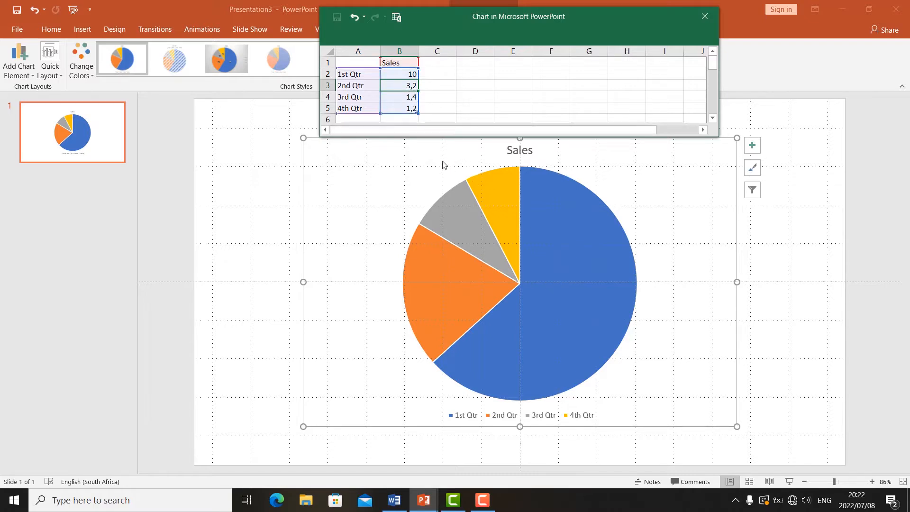
Step: Set the 1st Qtr sales value in the chart data to 1
{"action": "double_click", "coordinate": [406, 75]}
{"action": "left_click_drag", "start_coordinate": [407, 74], "coordinate": [461, 93]}
{"action": "type", "text": "1"}
{"action": "key", "text": "Return"}
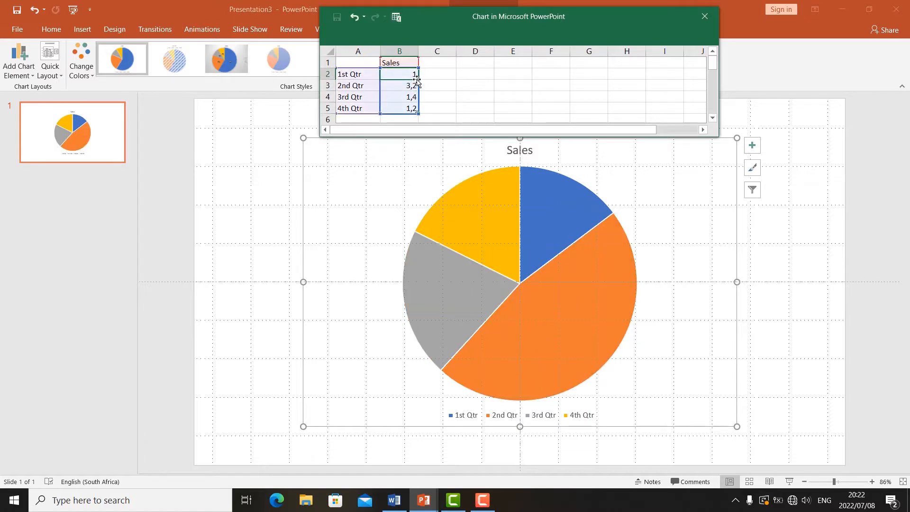
Step: Try filling the value 1 from cell B2 down the Sales column, and undo the fill
{"action": "mouse_move", "coordinate": [416, 79]}
{"action": "left_mouse_down"}
{"action": "mouse_move", "coordinate": [412, 129]}
{"action": "mouse_move", "coordinate": [409, 77]}
{"action": "left_mouse_up"}
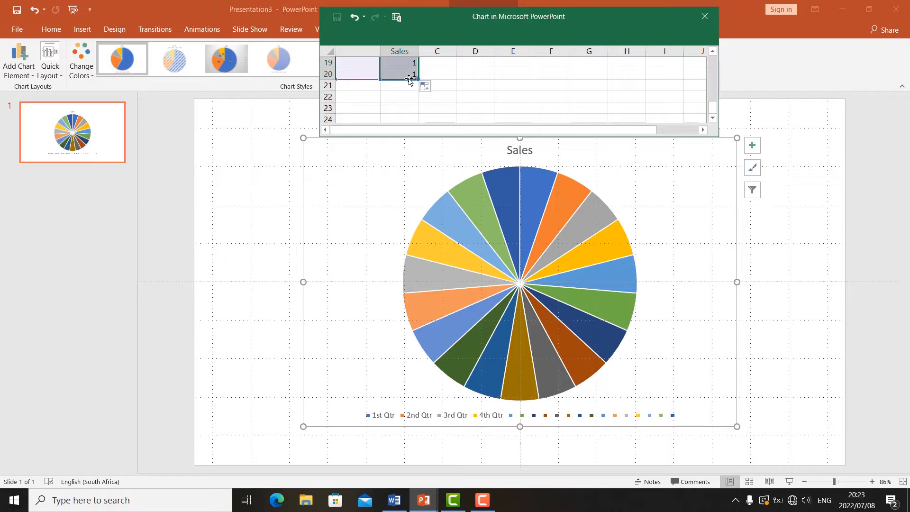
{"action": "scroll", "coordinate": [431, 84], "scroll_direction": "up", "scroll_amount": 4}
{"action": "scroll", "coordinate": [429, 87], "scroll_direction": "up", "scroll_amount": 2}
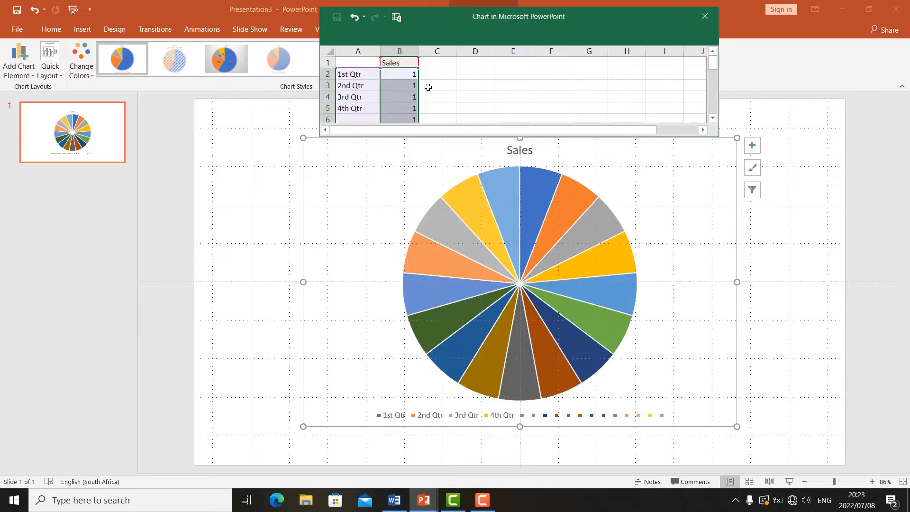
{"action": "left_click", "coordinate": [404, 74]}
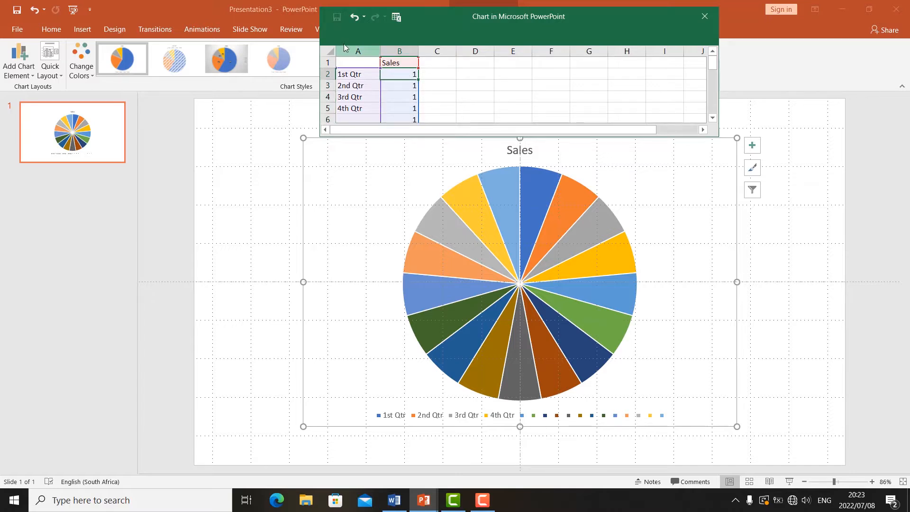
{"action": "left_click", "coordinate": [354, 16]}
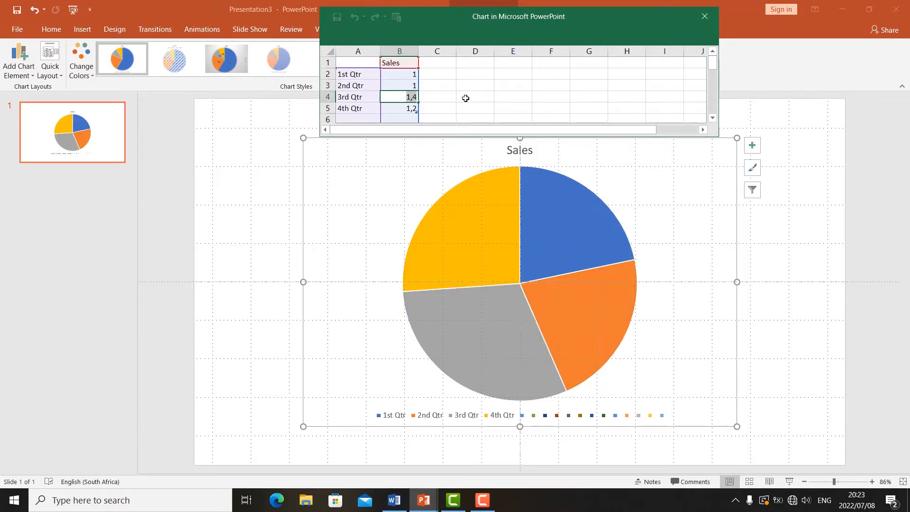
Step: Set the remaining Sales values in cells B3 to B20 to 1, extending the chart data to row 20
{"action": "type", "text": "1"}
{"action": "left_click", "coordinate": [403, 106]}
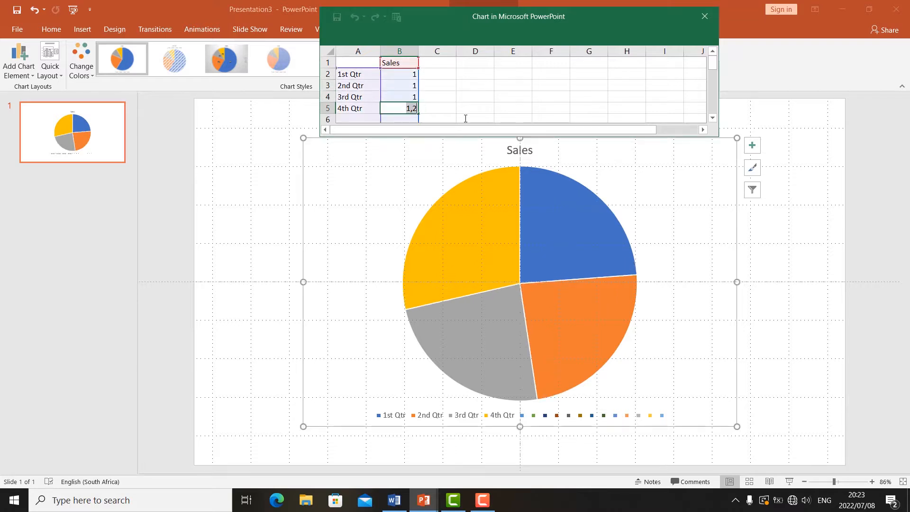
{"action": "type", "text": "1"}
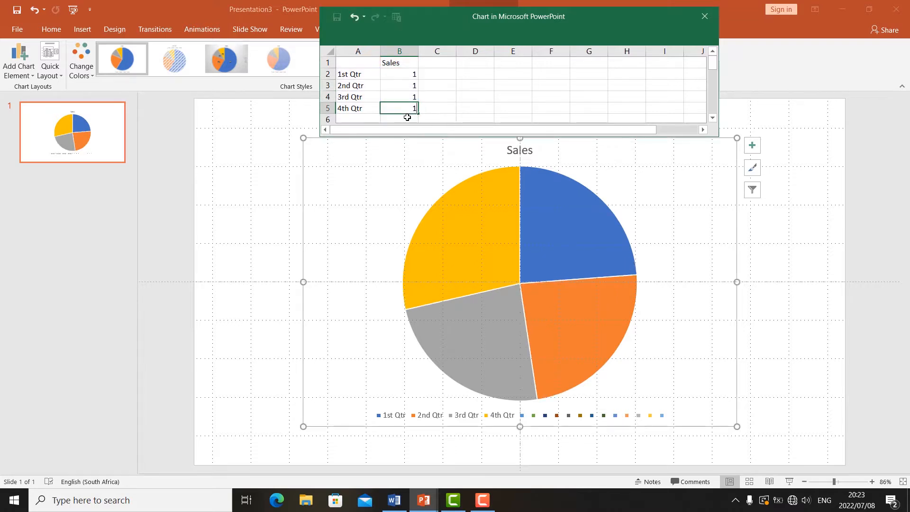
{"action": "left_click", "coordinate": [407, 117]}
{"action": "type", "text": "1"}
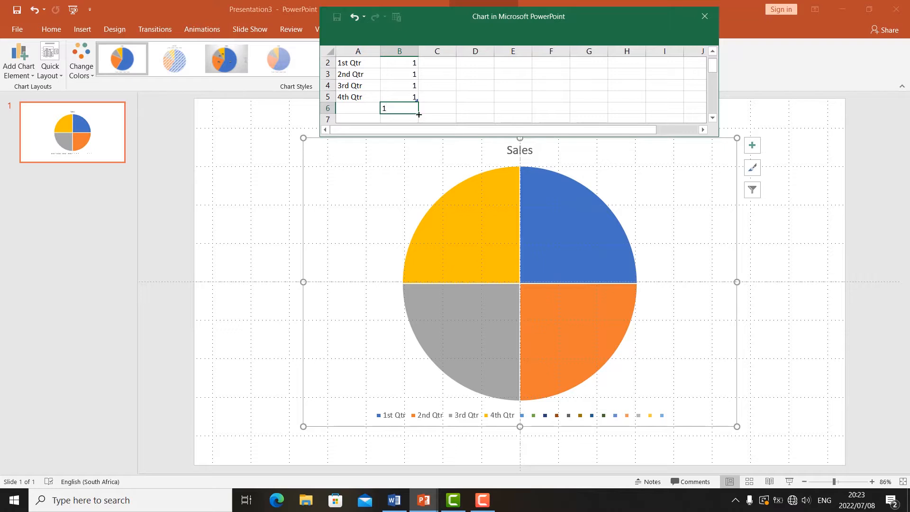
{"action": "key", "text": "Return"}
{"action": "scroll", "coordinate": [335, 112], "scroll_direction": "down", "scroll_amount": 5}
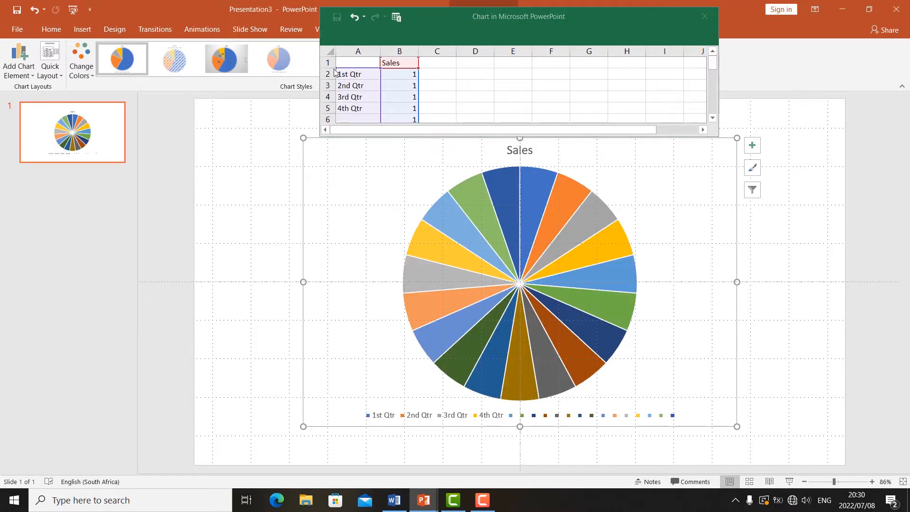
Step: Clear the four quarter names from cells A2 to A5 of the chart data
{"action": "left_click", "coordinate": [370, 75]}
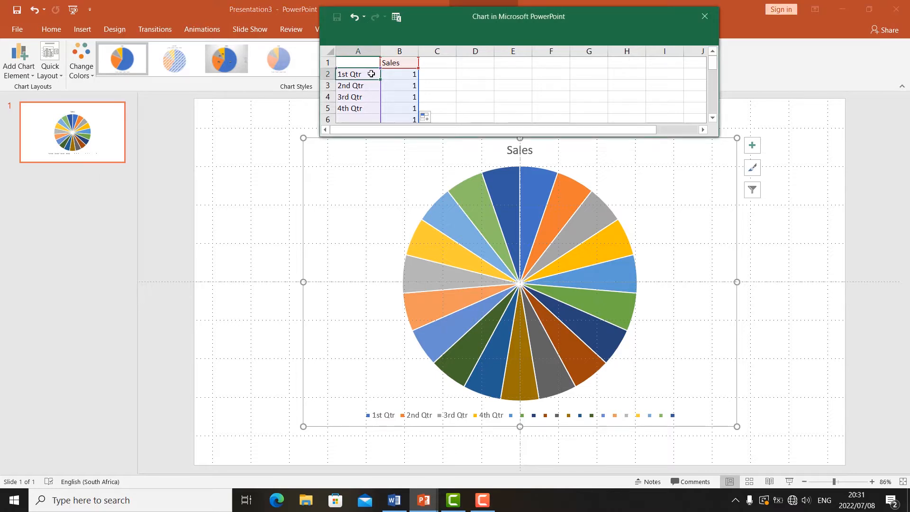
{"action": "left_click_drag", "start_coordinate": [368, 75], "coordinate": [369, 118]}
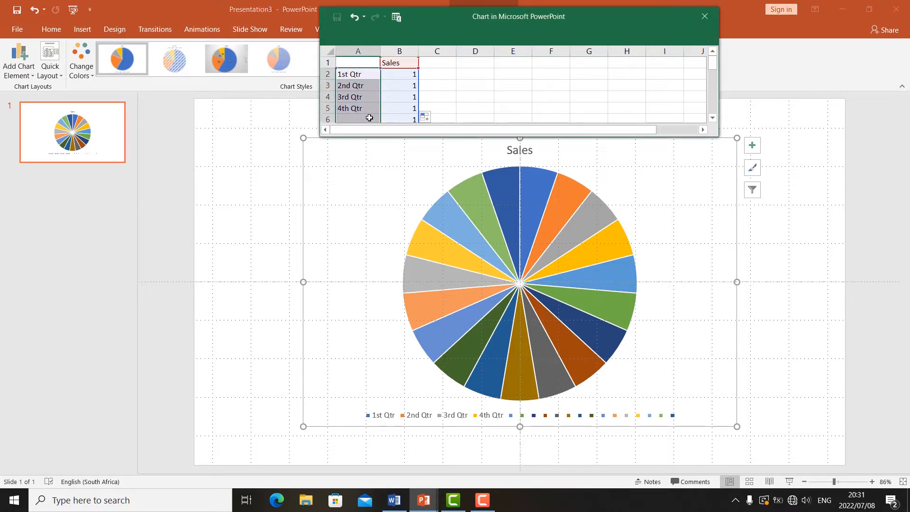
{"action": "left_click", "coordinate": [366, 85]}
{"action": "key", "text": "Delete"}
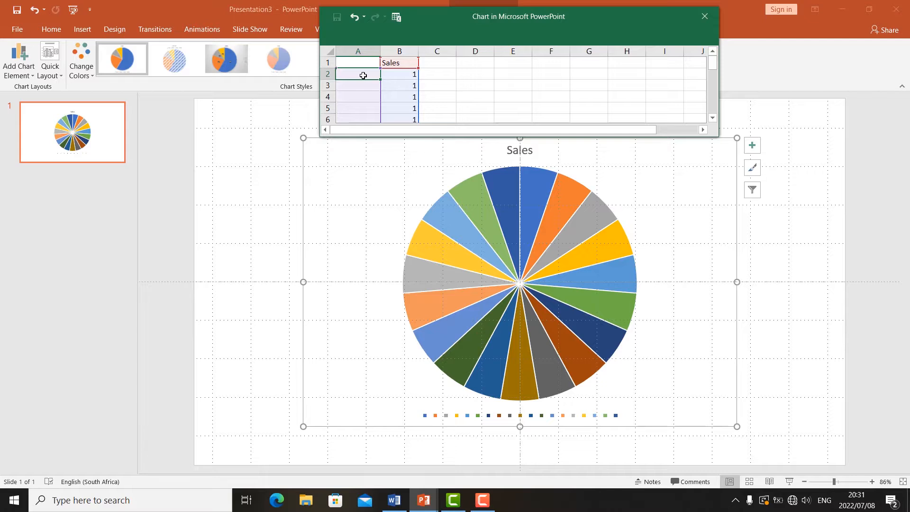
Step: Enter the category labels R0, R10 and R0 in cells A2 to A4
{"action": "type", "text": "r"}
{"action": "key", "text": "BackSpace"}
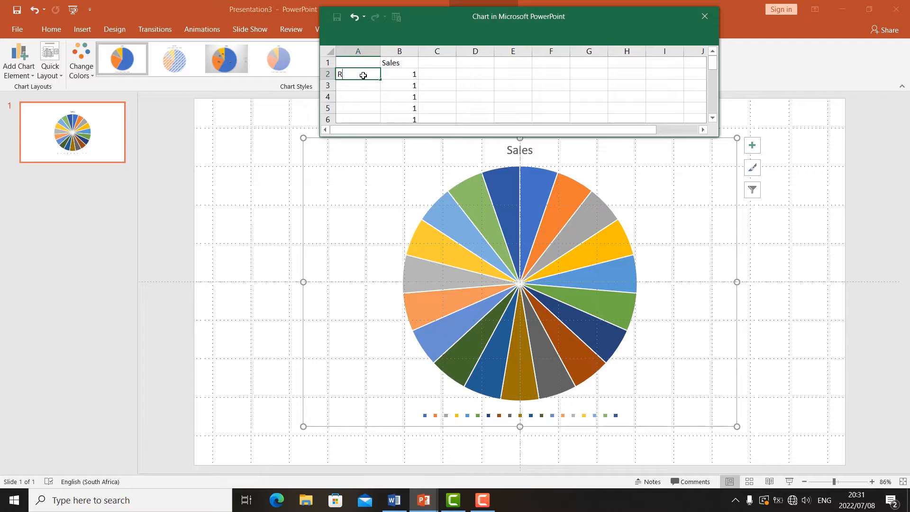
{"action": "type", "text": "R0"}
{"action": "left_click", "coordinate": [351, 83]}
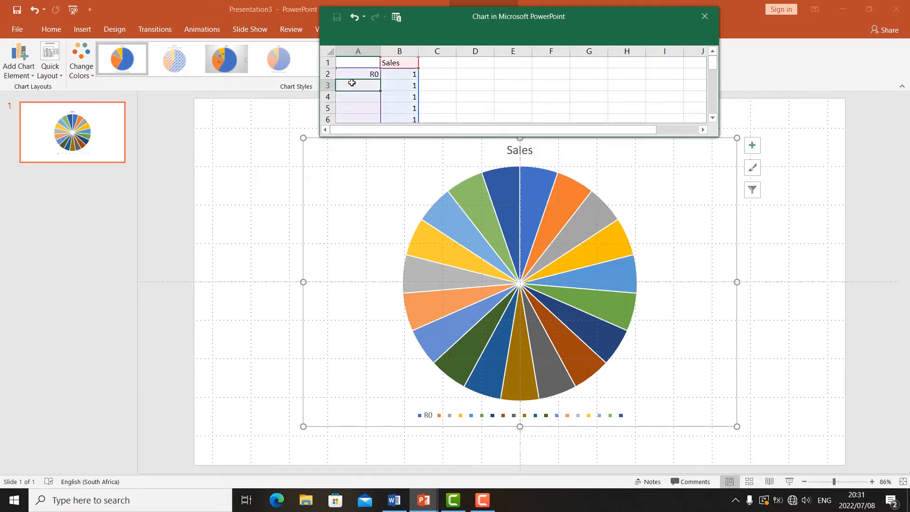
{"action": "type", "text": "R10"}
{"action": "left_click", "coordinate": [353, 96]}
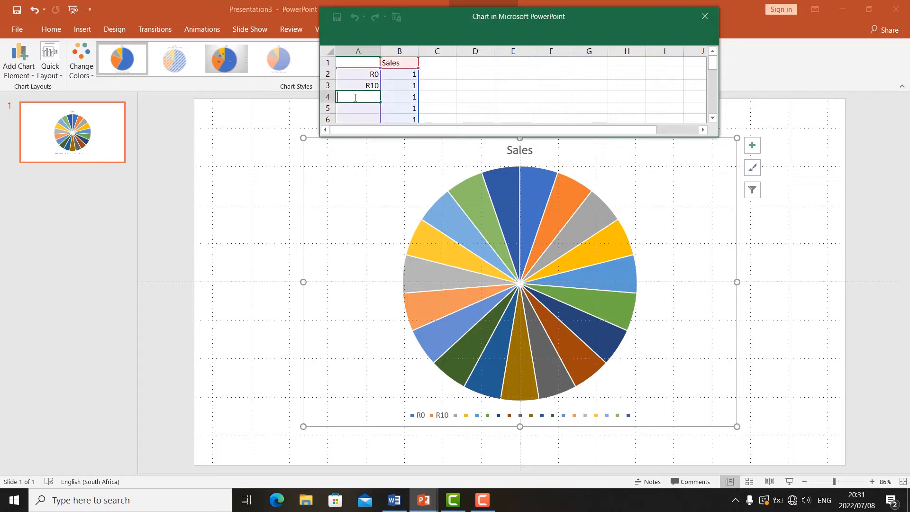
{"action": "type", "text": "R0"}
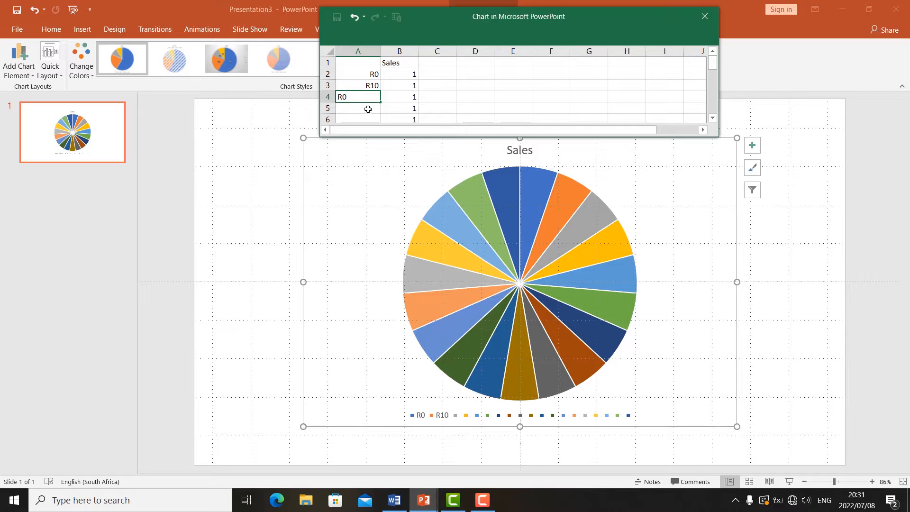
Step: Continue the category labels with R5, R0 and R20 in cells A5 to A7
{"action": "left_click", "coordinate": [367, 109]}
{"action": "type", "text": "R"}
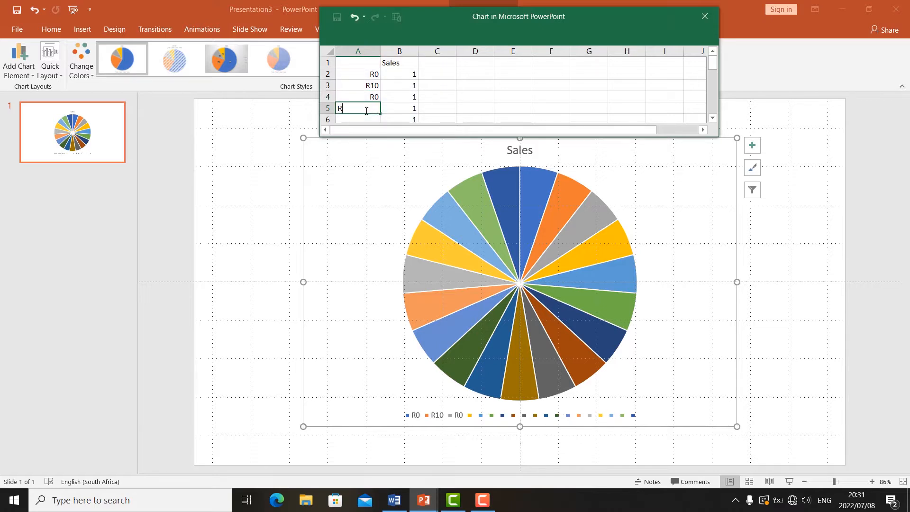
{"action": "type", "text": "5"}
{"action": "key", "text": "Return"}
{"action": "type", "text": "R"}
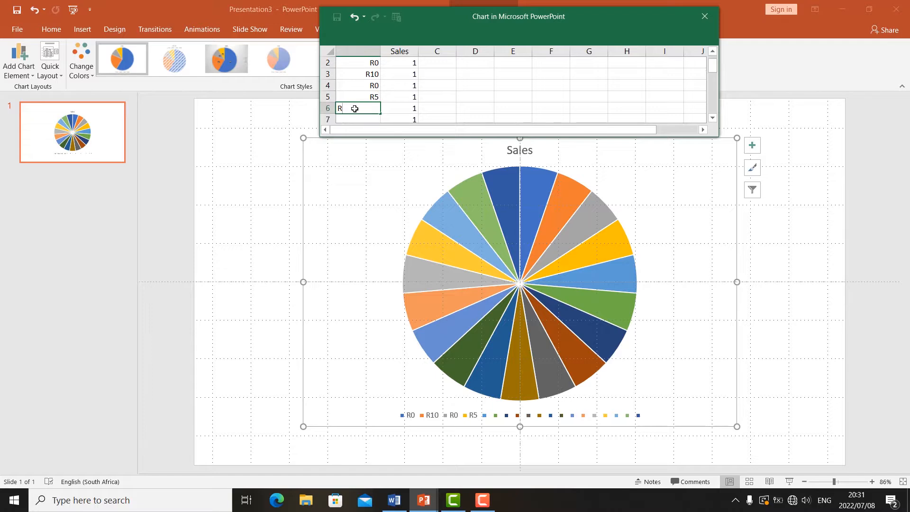
{"action": "type", "text": "0"}
{"action": "key", "text": "Return"}
{"action": "type", "text": "R"}
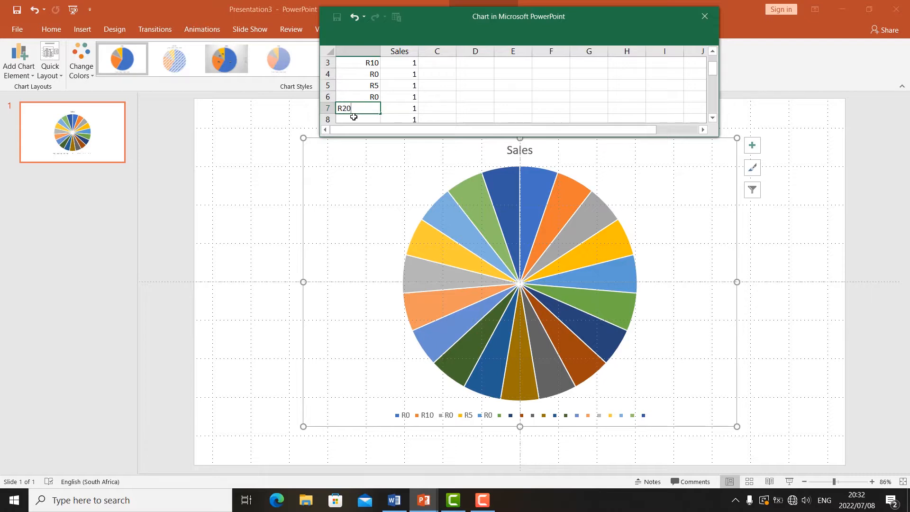
Step: Add the category labels R0 and R25 in cells A8 and A9
{"action": "left_click", "coordinate": [359, 120]}
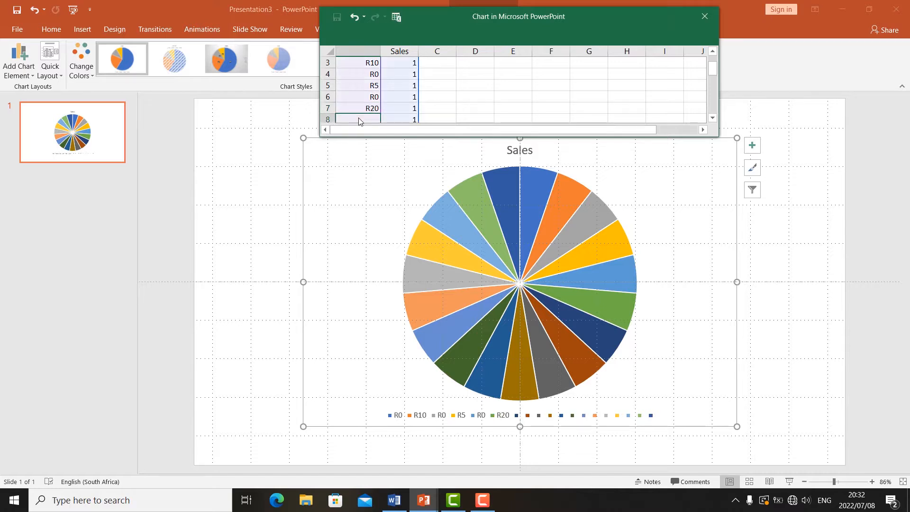
{"action": "type", "text": "R"}
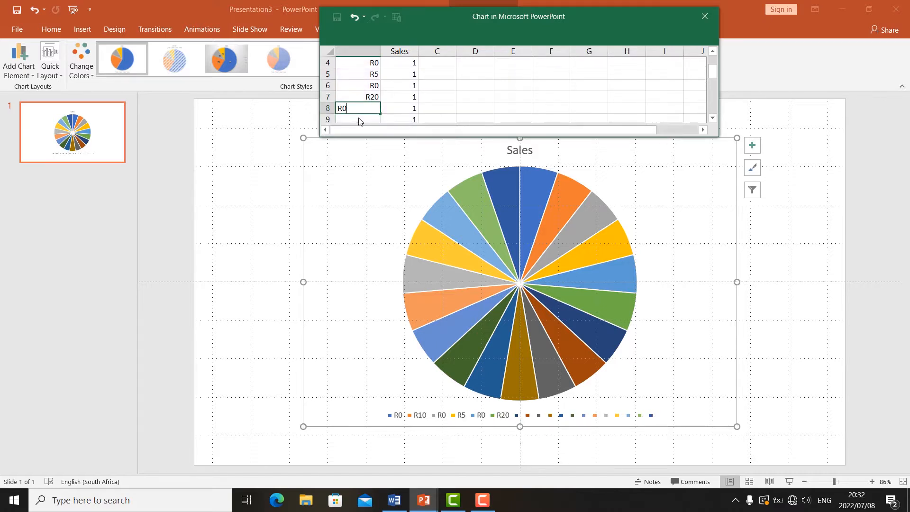
{"action": "type", "text": "0"}
{"action": "left_click", "coordinate": [351, 119]}
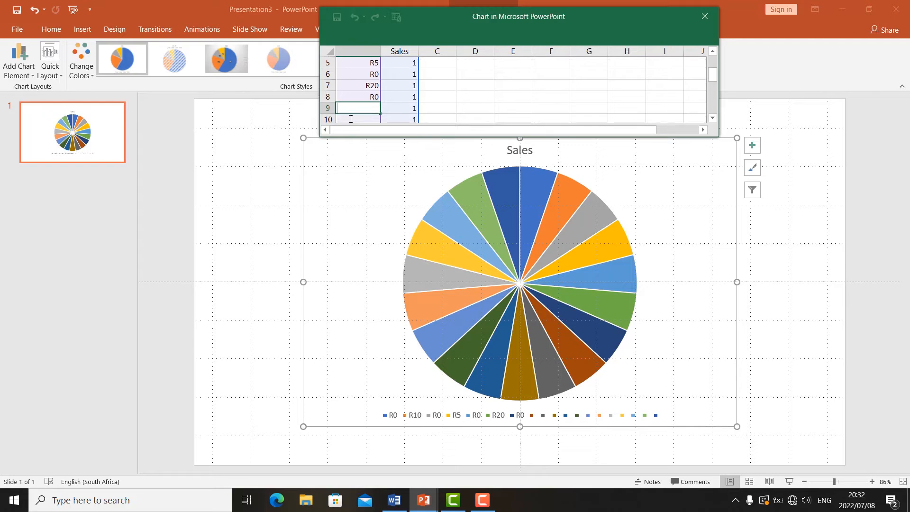
{"action": "type", "text": "R25"}
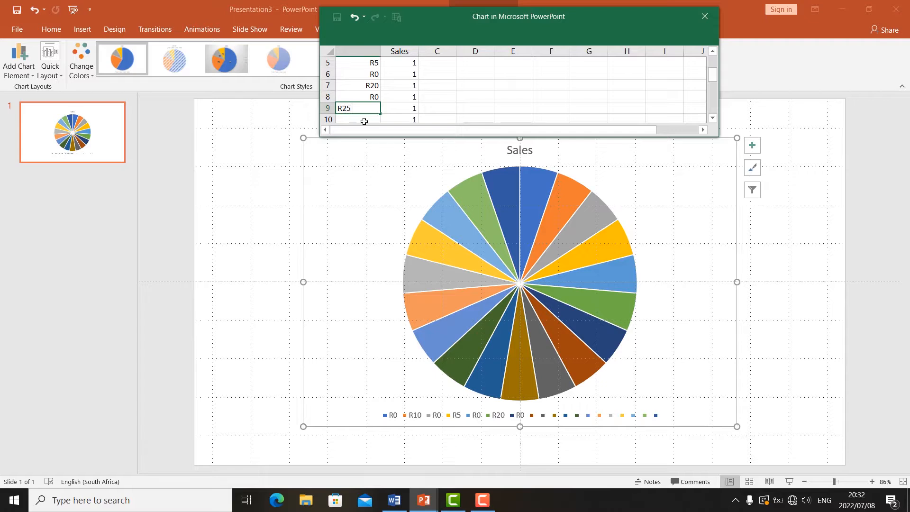
{"action": "left_click", "coordinate": [364, 121]}
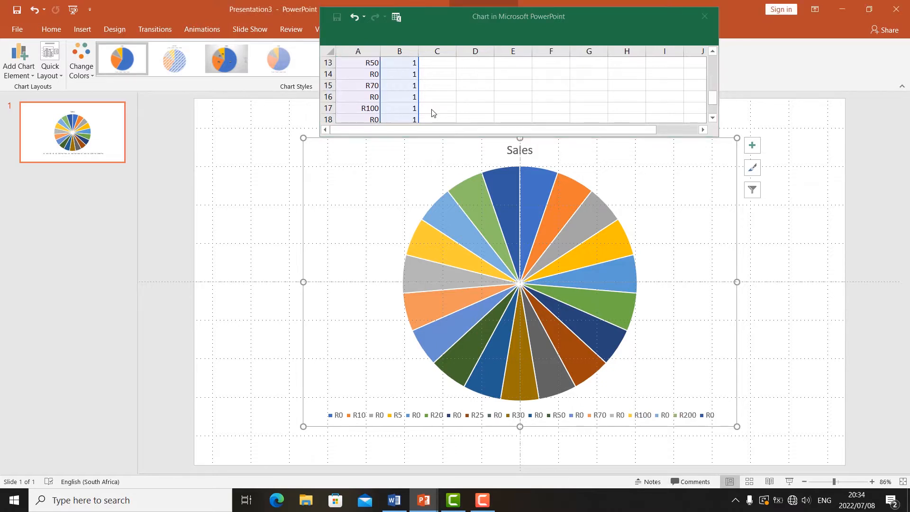
Step: Check the category labels down to row 20 and close the chart data sheet
{"action": "scroll", "coordinate": [429, 112], "scroll_direction": "down", "scroll_amount": 2}
{"action": "scroll", "coordinate": [417, 102], "scroll_direction": "up", "scroll_amount": 3}
{"action": "scroll", "coordinate": [392, 82], "scroll_direction": "down", "scroll_amount": 3}
{"action": "scroll", "coordinate": [391, 82], "scroll_direction": "down", "scroll_amount": 4}
{"action": "scroll", "coordinate": [388, 81], "scroll_direction": "up", "scroll_amount": 2}
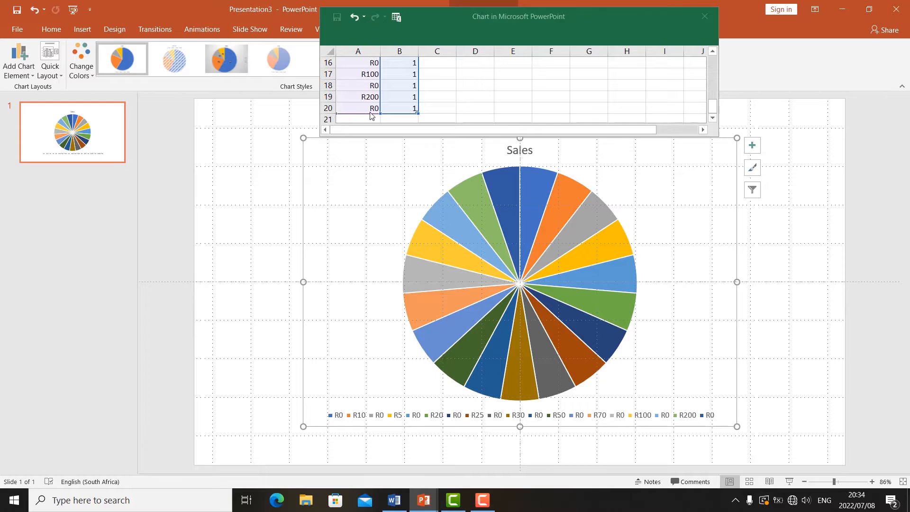
{"action": "left_click", "coordinate": [705, 18]}
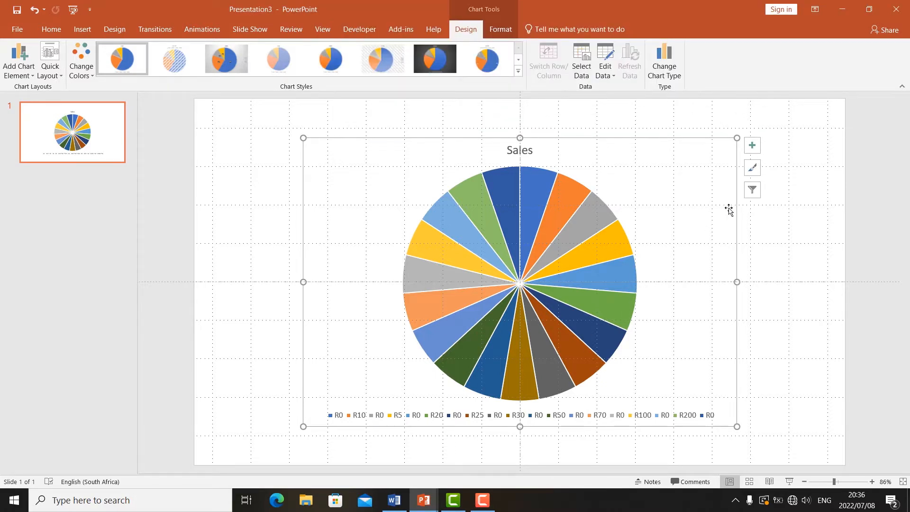
Step: Remove the chart title and the legend from the pie chart
{"action": "left_click", "coordinate": [753, 147]}
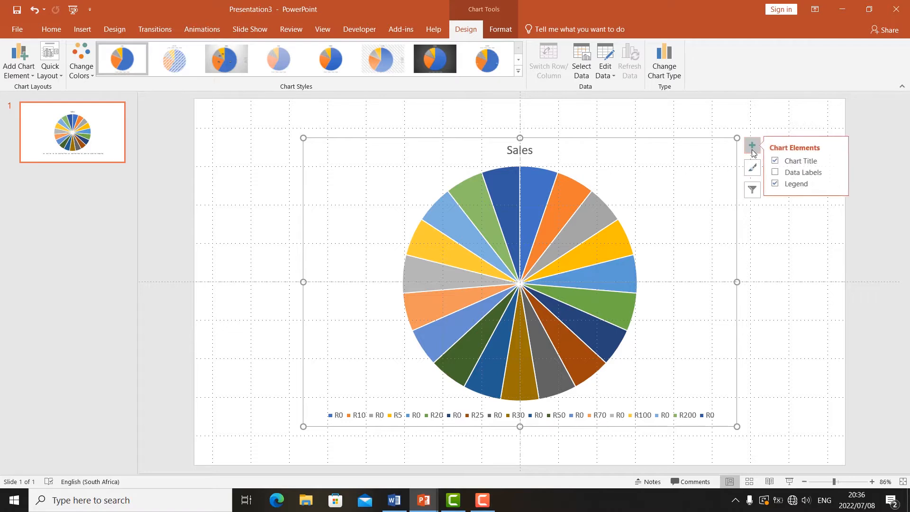
{"action": "left_click", "coordinate": [778, 161]}
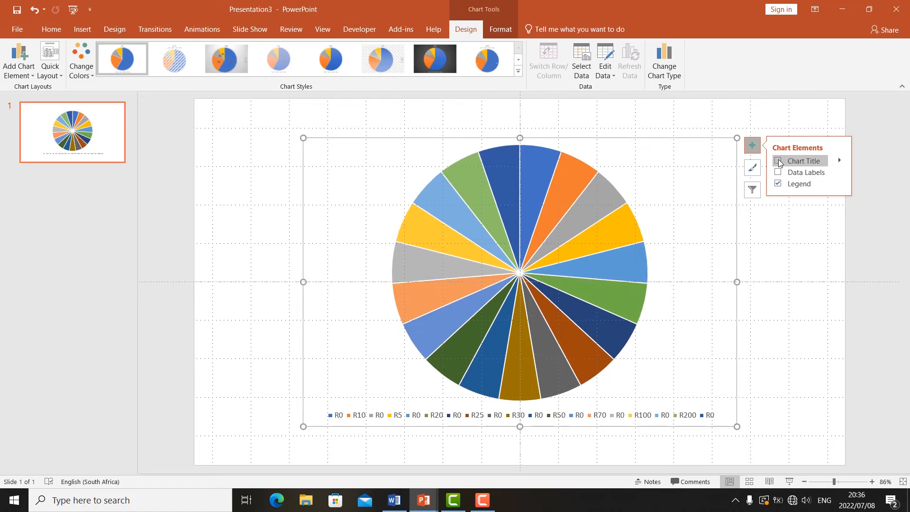
{"action": "left_click", "coordinate": [779, 184]}
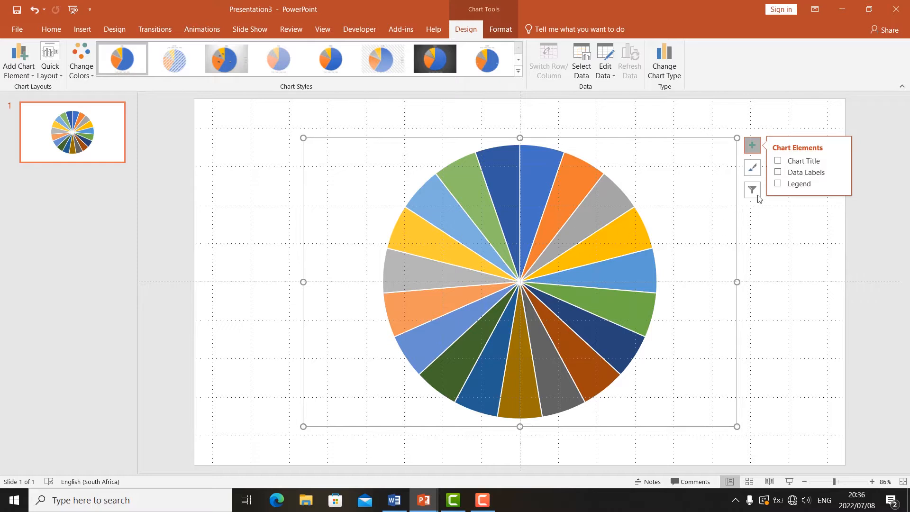
Step: Add data labels to the pie chart and open their detailed formatting options
{"action": "left_click", "coordinate": [779, 172]}
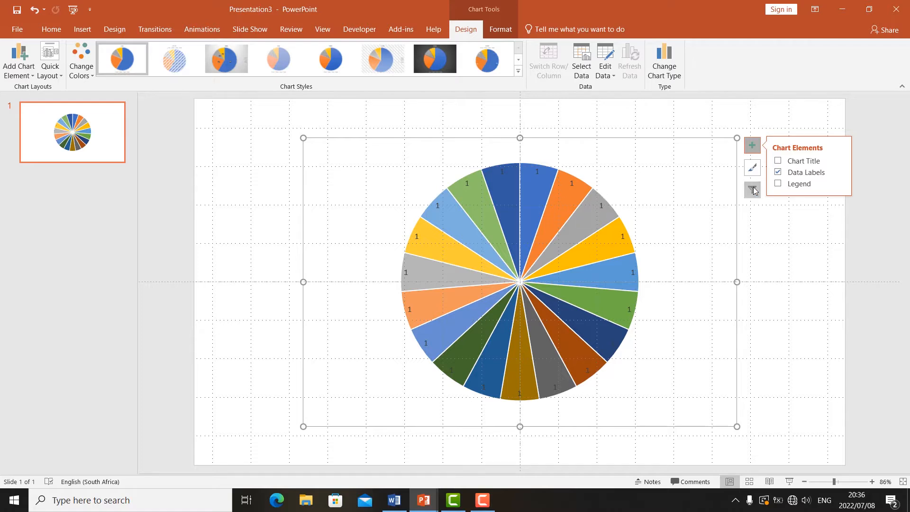
{"action": "left_click", "coordinate": [840, 175]}
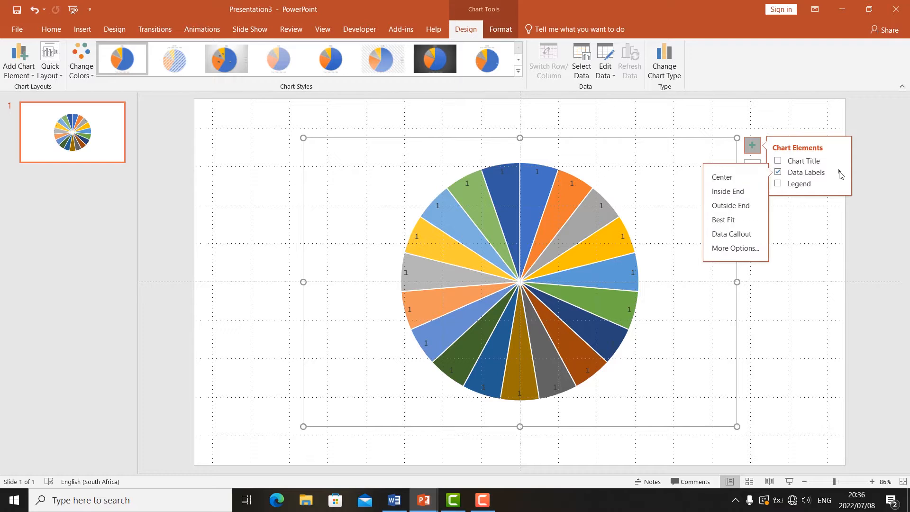
{"action": "left_click", "coordinate": [742, 248]}
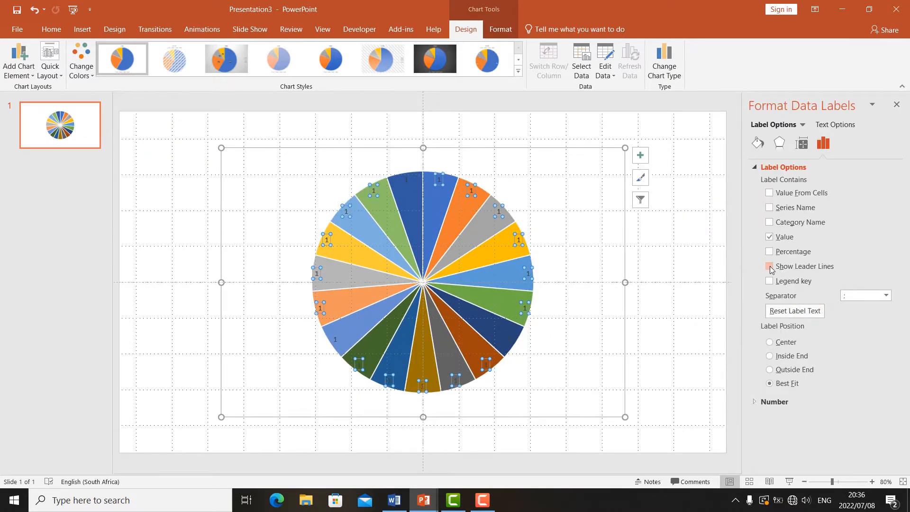
Step: Replace the values in the data labels with the rand amounts from column A, starting at A2, and close the data sheet
{"action": "left_click", "coordinate": [770, 238]}
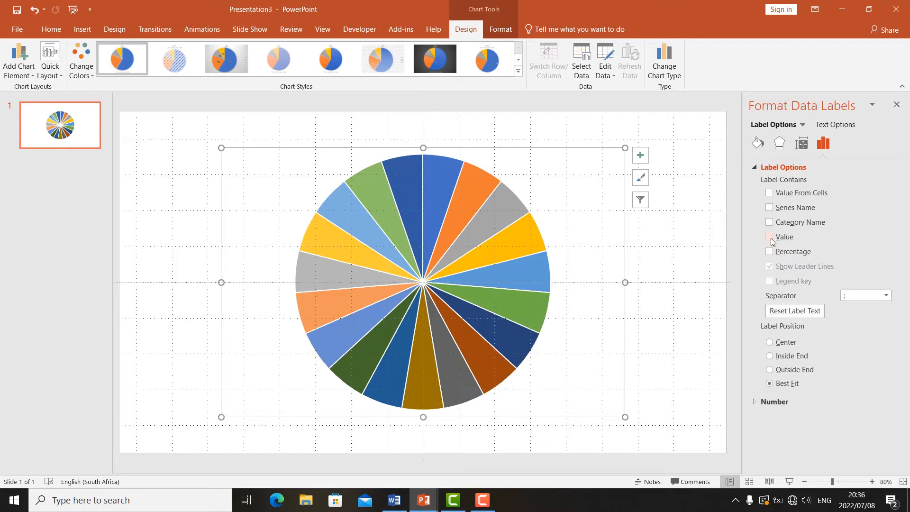
{"action": "left_click", "coordinate": [770, 194]}
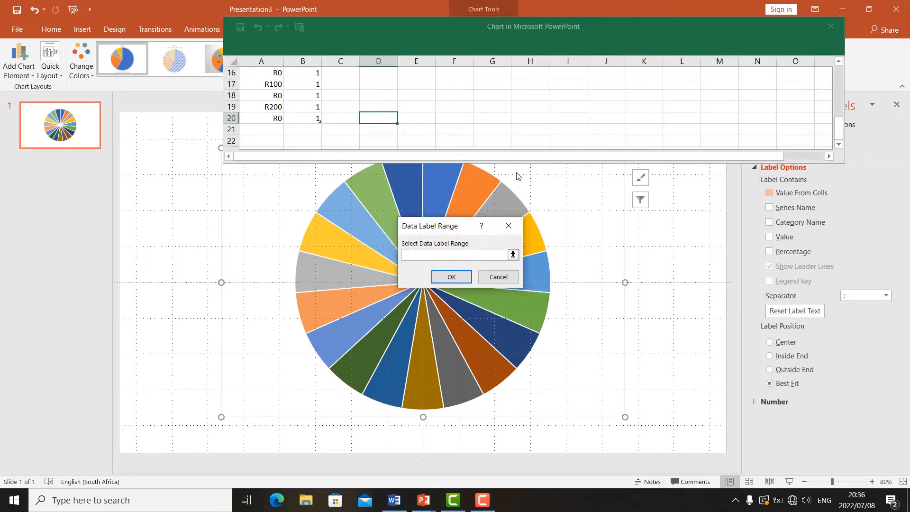
{"action": "scroll", "coordinate": [271, 135], "scroll_direction": "up", "scroll_amount": 5}
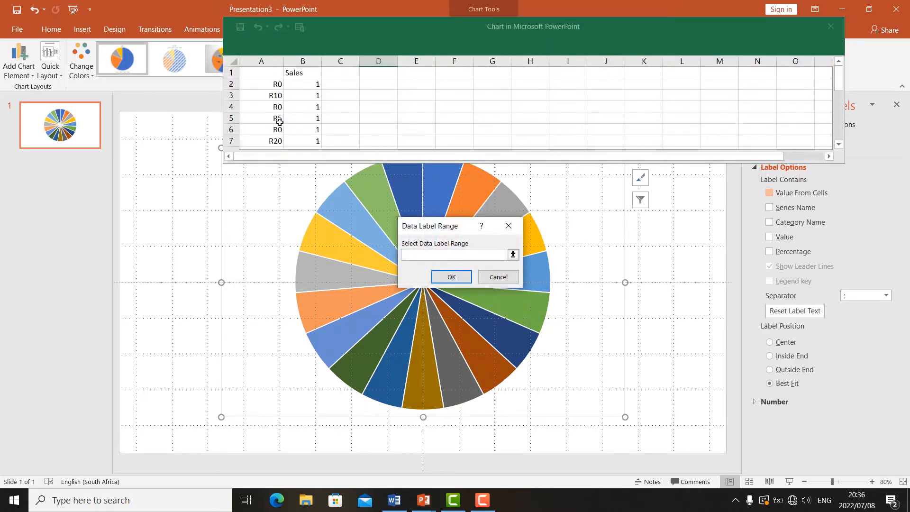
{"action": "left_click", "coordinate": [274, 83]}
{"action": "left_click_drag", "start_coordinate": [274, 83], "coordinate": [263, 117]}
{"action": "left_click", "coordinate": [451, 278]}
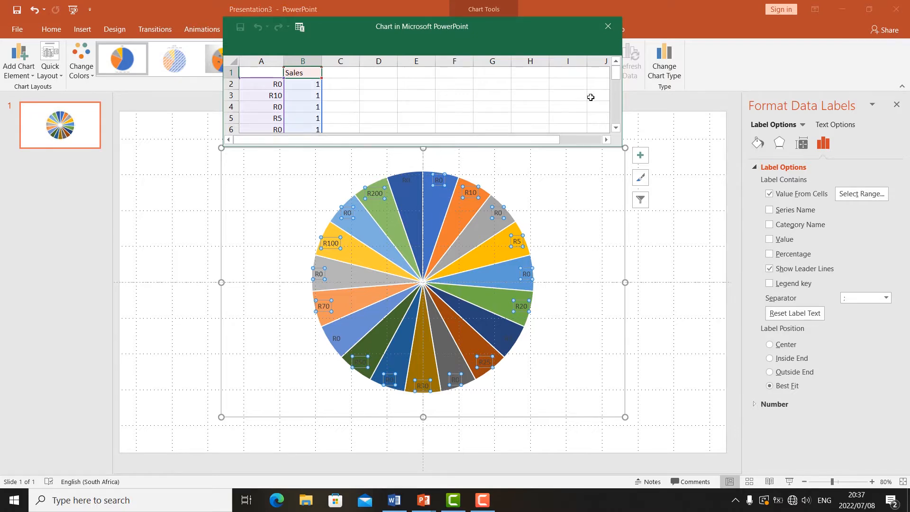
{"action": "left_click", "coordinate": [608, 27]}
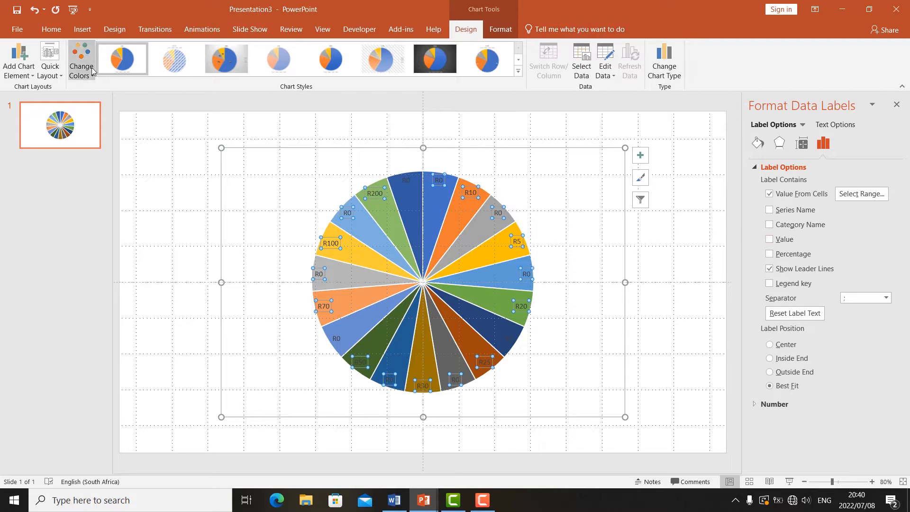
Step: Format the data labels in Arial Black with a white font colour
{"action": "left_click", "coordinate": [52, 29]}
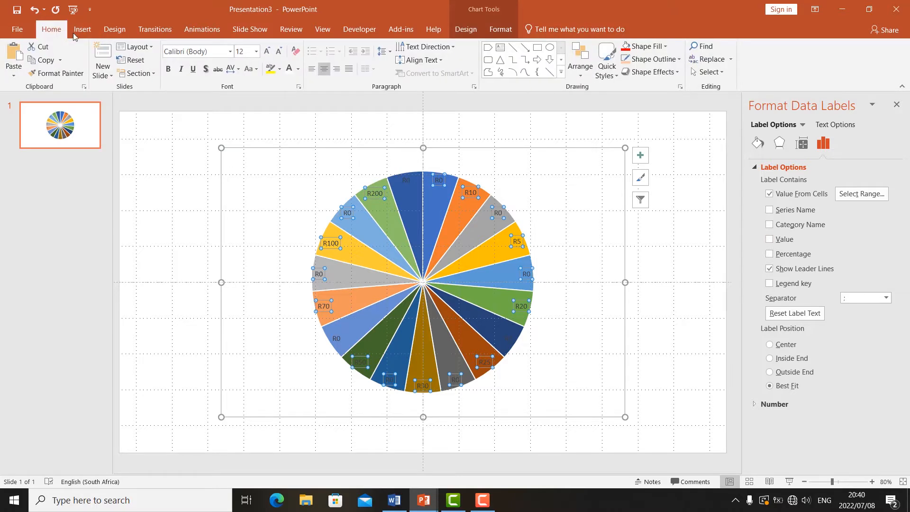
{"action": "left_click", "coordinate": [230, 51]}
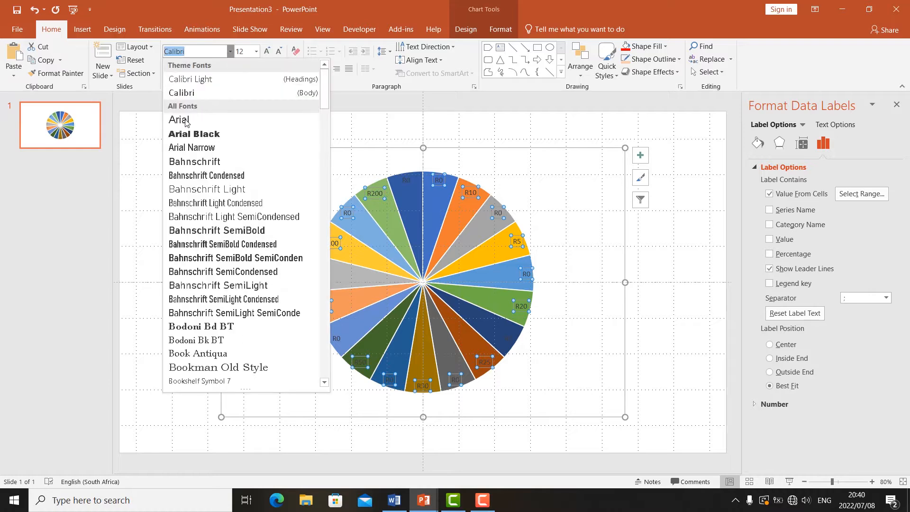
{"action": "left_click", "coordinate": [180, 134]}
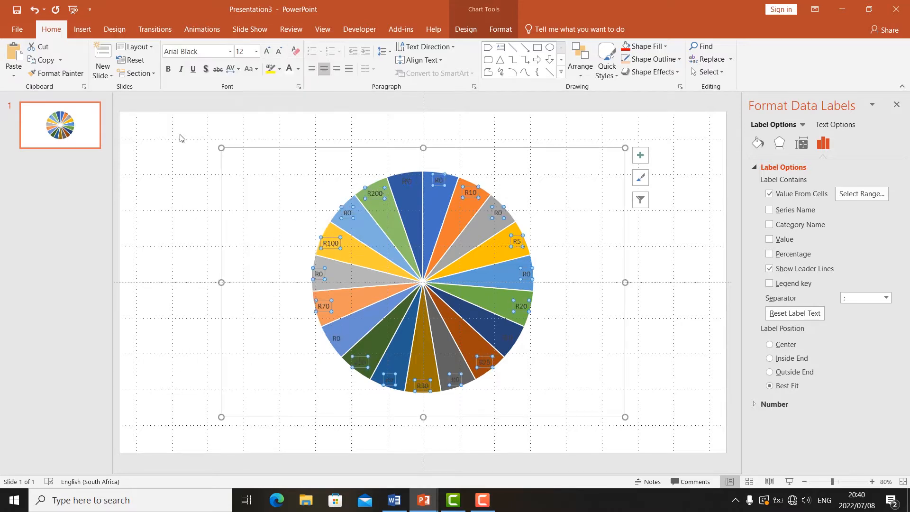
{"action": "left_click", "coordinate": [290, 71]}
{"action": "left_click", "coordinate": [298, 69]}
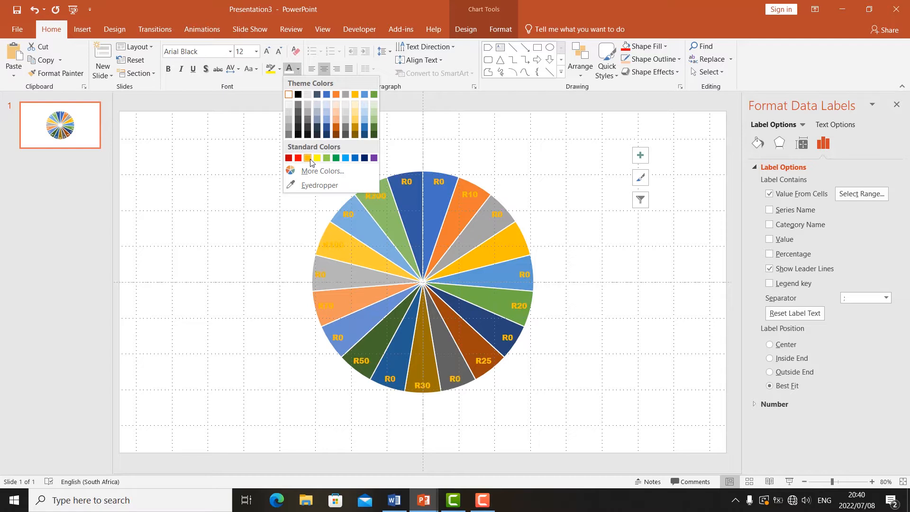
{"action": "left_click", "coordinate": [291, 97]}
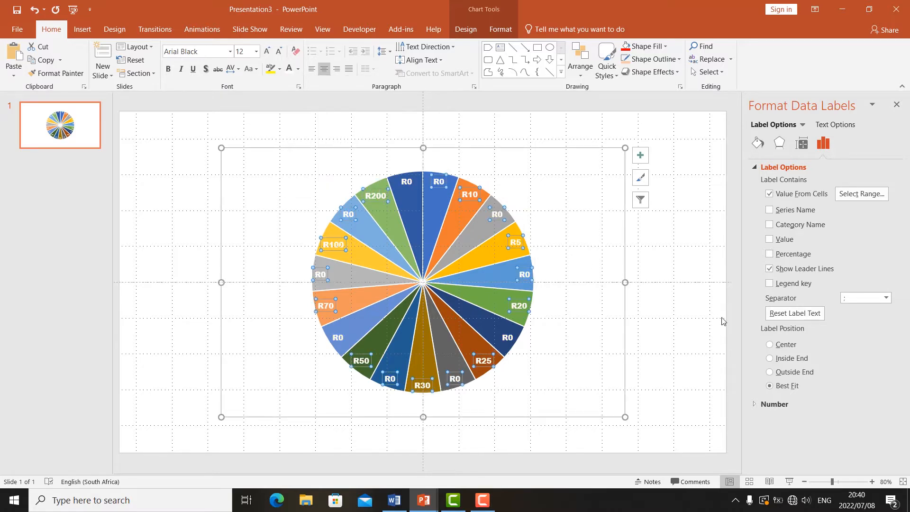
Step: Try the Center and Inside End label positions, settle on Outside End, and set the label font colour to black
{"action": "left_click", "coordinate": [770, 348]}
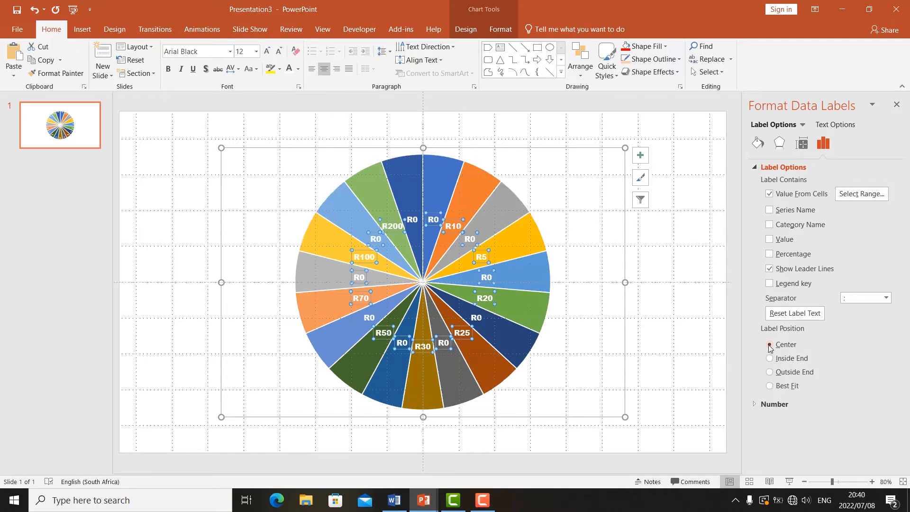
{"action": "left_click", "coordinate": [775, 361]}
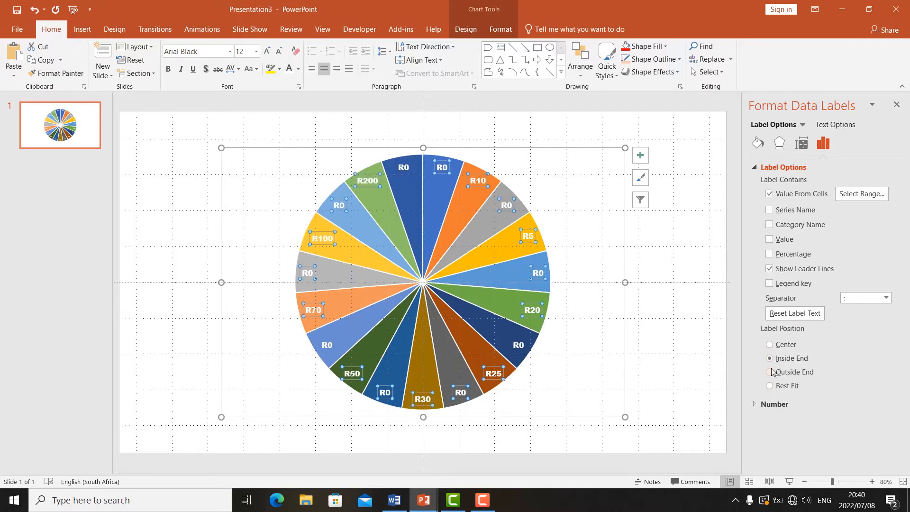
{"action": "left_click", "coordinate": [770, 372]}
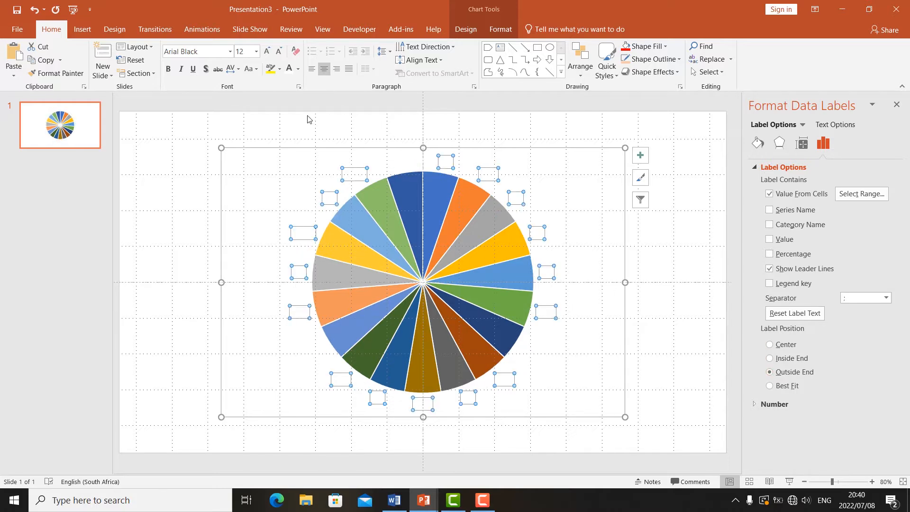
{"action": "left_click", "coordinate": [298, 70]}
{"action": "left_click", "coordinate": [298, 101]}
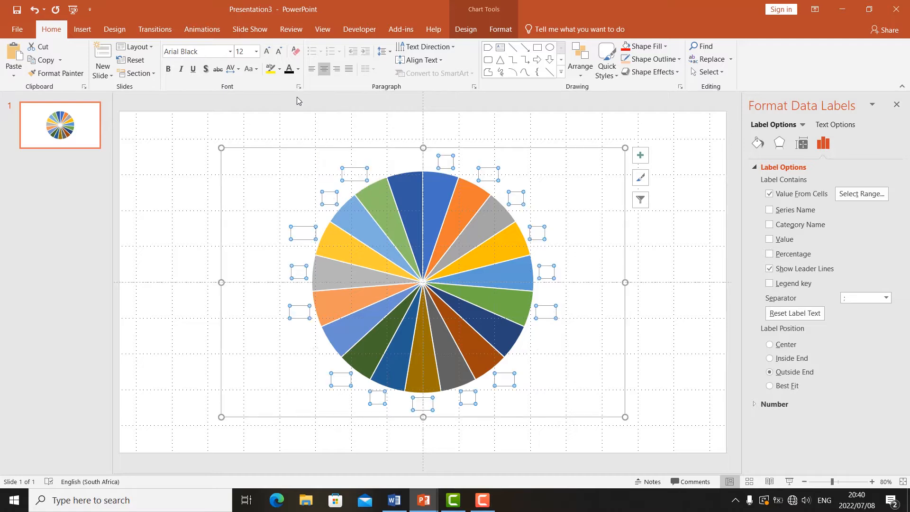